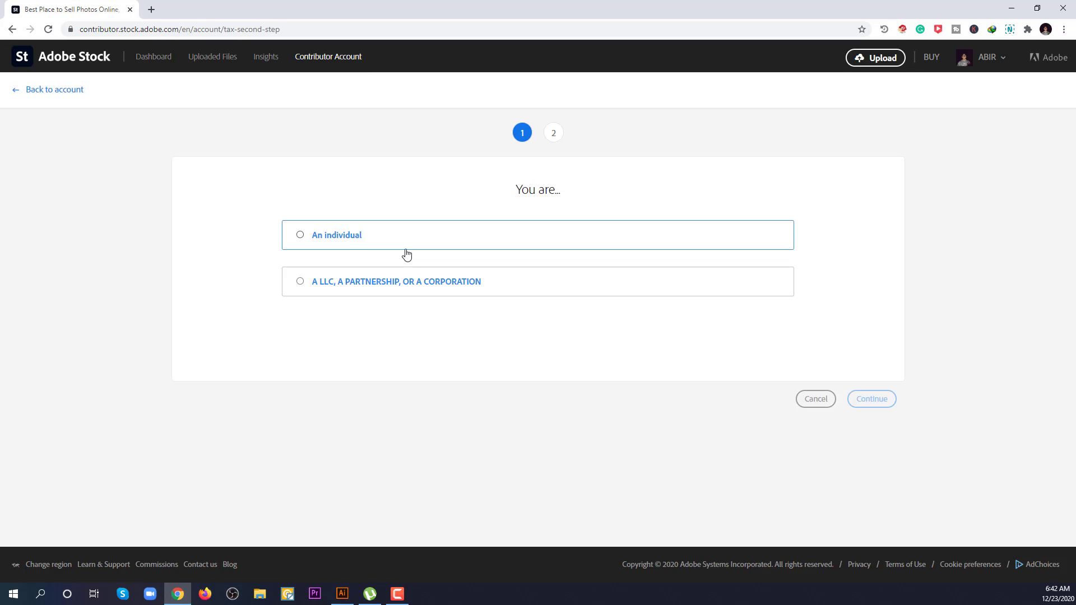
Step: Choose 'An individual' as the filer type and continue to the individual tax form options
left_click(301, 237)
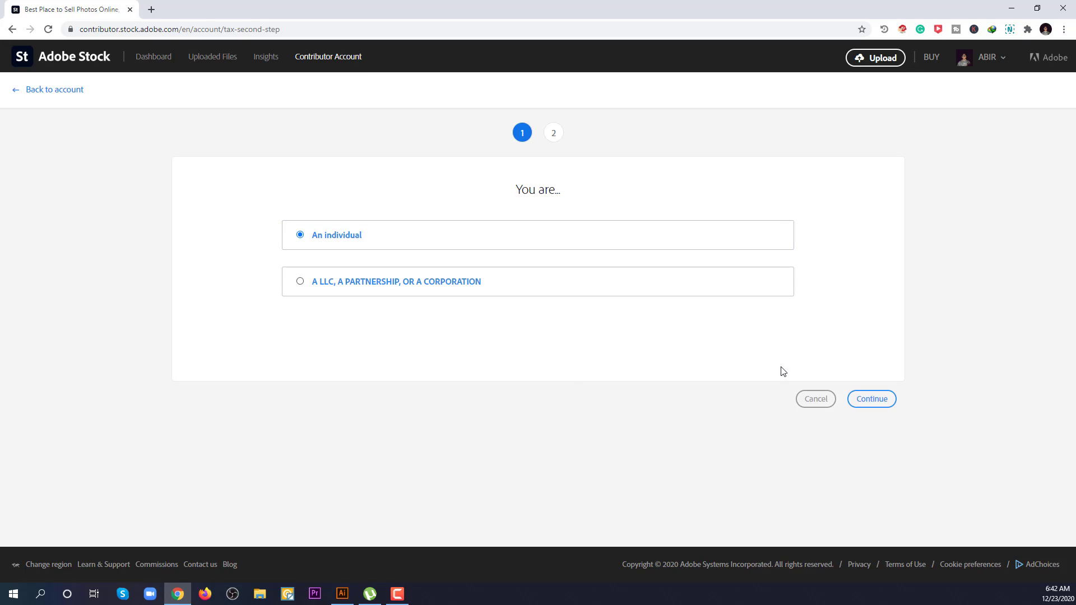
left_click(872, 399)
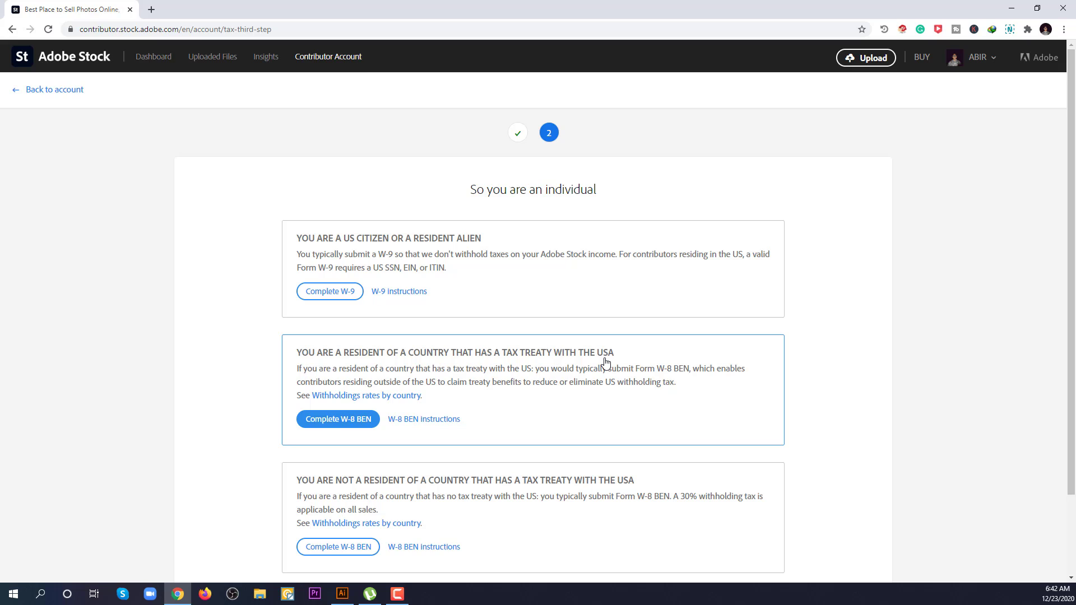
Step: Start the W-8 BEN form from the tax-treaty country resident card
scroll(605, 363, "down", 1)
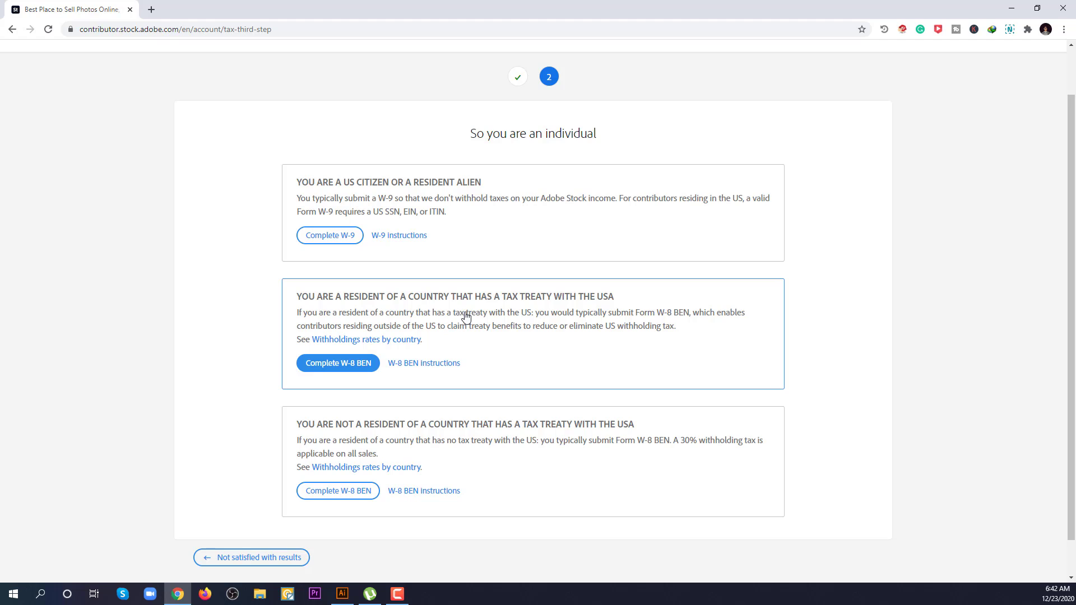
left_click(344, 368)
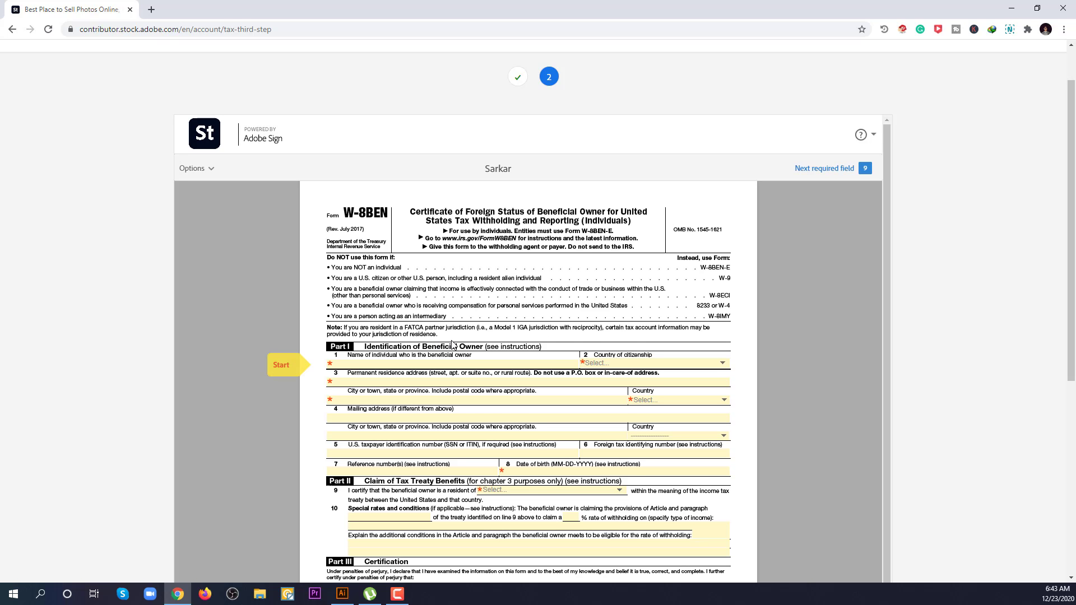
scroll(459, 336, "down", 1)
scroll(459, 334, "down", 1)
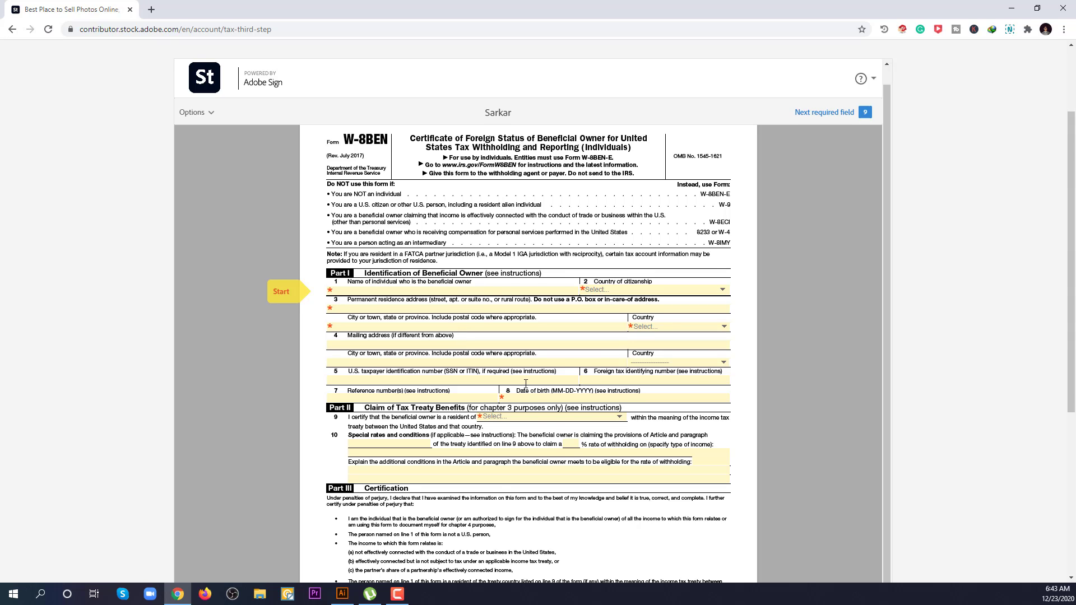
scroll(387, 318, "down", 1)
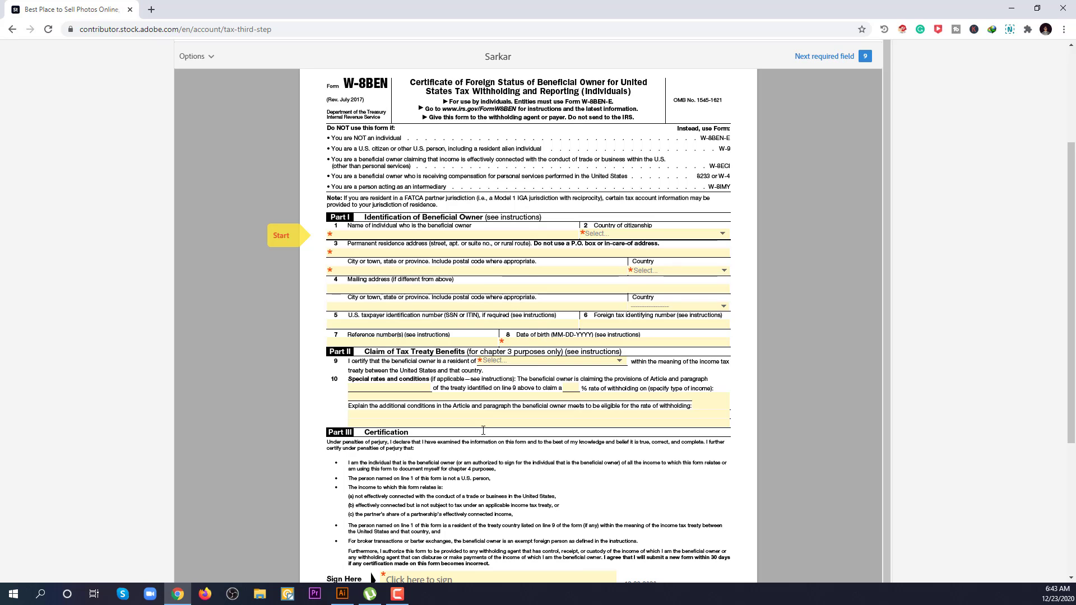
scroll(483, 430, "down", 2)
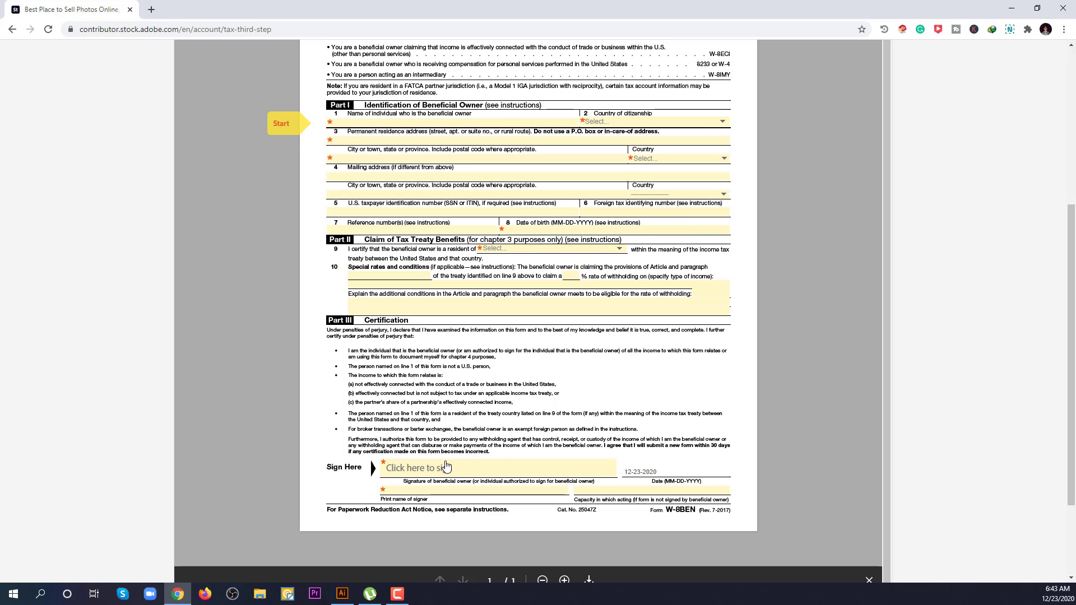
scroll(422, 419, "up", 3)
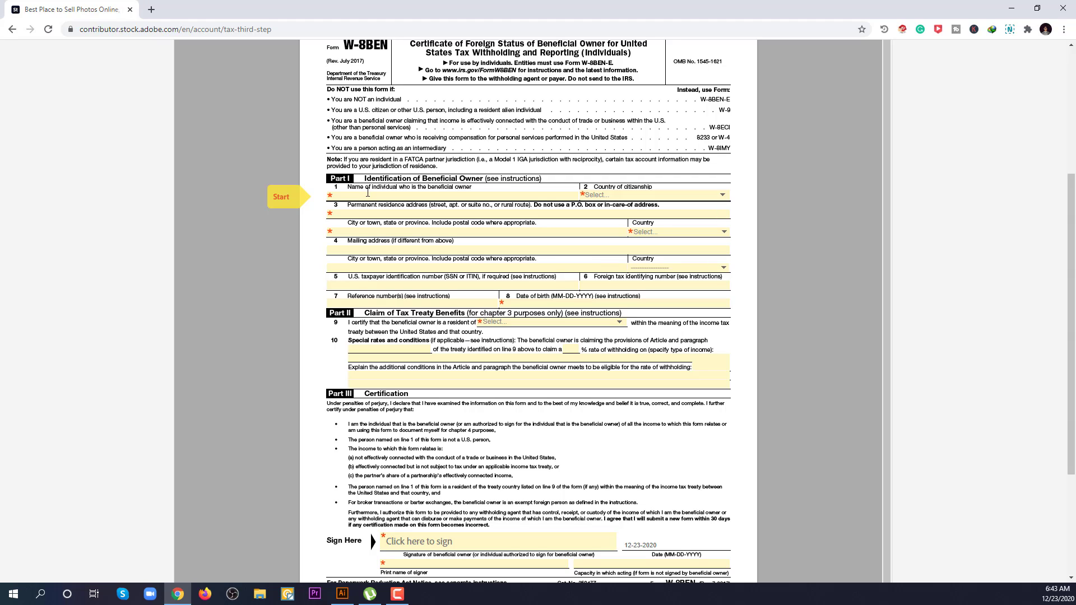
Step: Enter the beneficial owner's full name on line 1 and pick Bangladesh as citizenship country
left_click(371, 194)
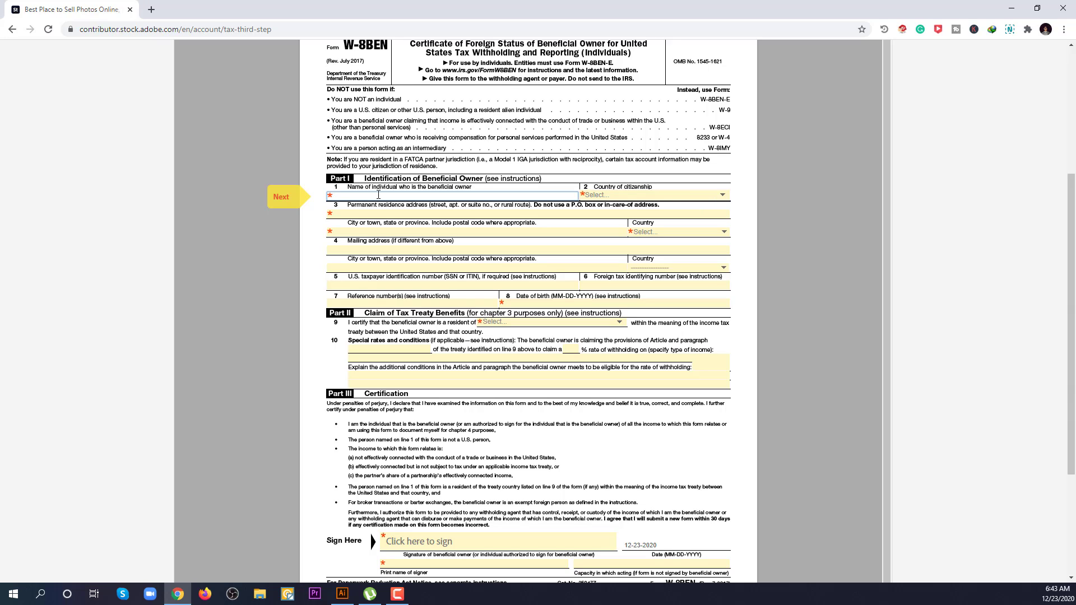
left_click(630, 195)
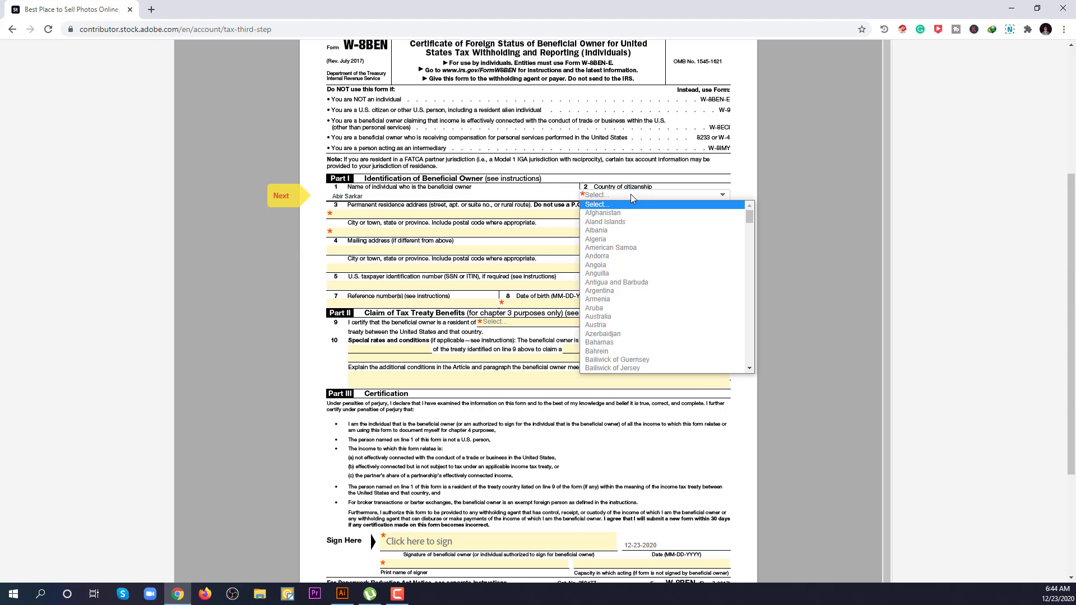
key("b")
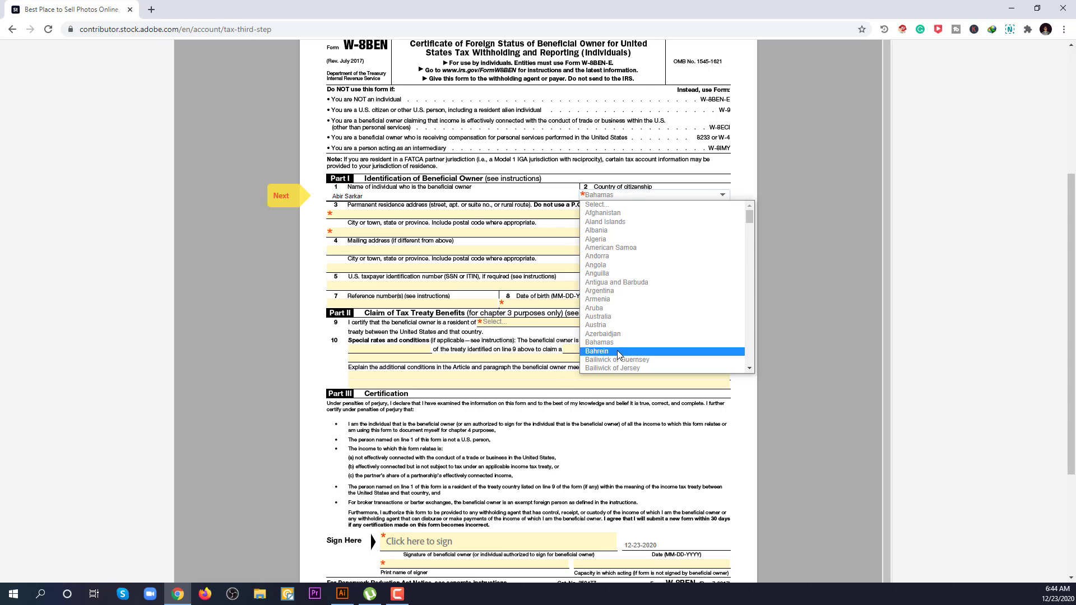
scroll(616, 351, "down", 2)
left_click(610, 265)
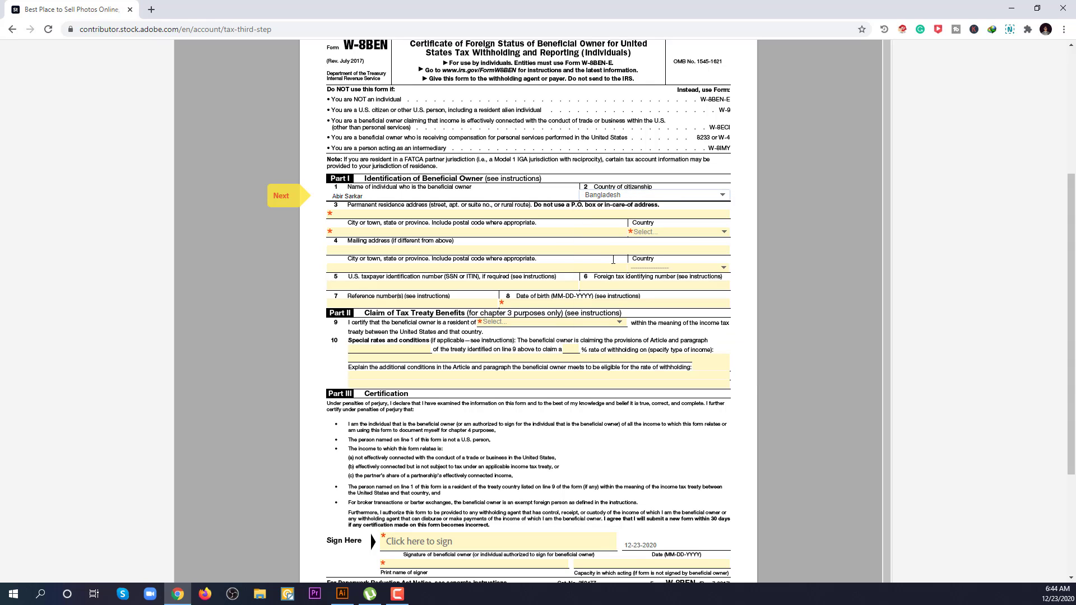
Step: Enter the permanent residence street address and city on line 3
left_click(400, 214)
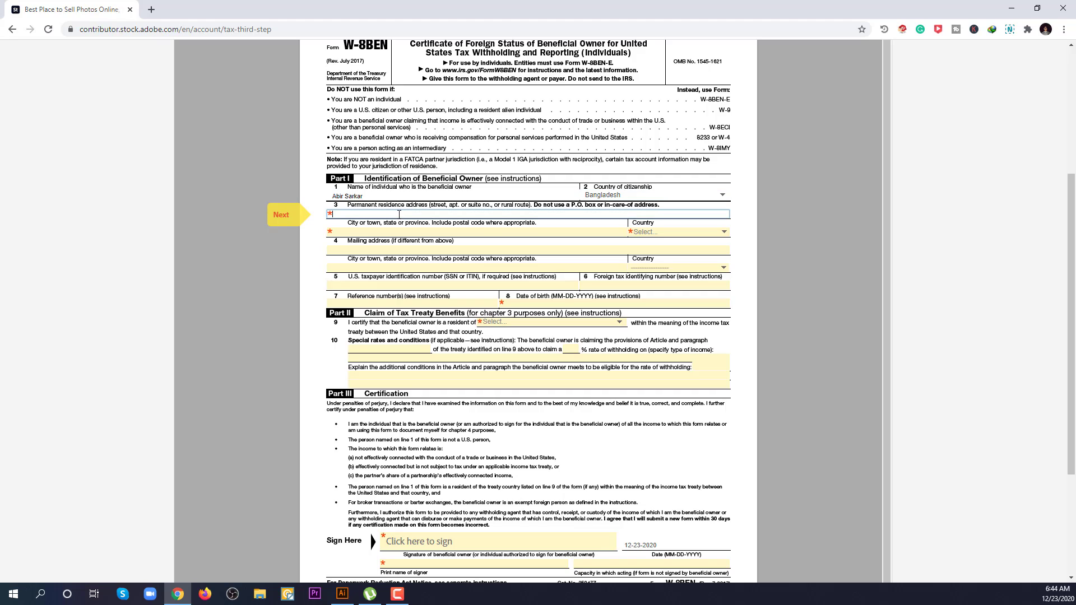
key("BackSpace")
key("BackSpace")
key("BackSpace")
key("BackSpace")
key("BackSpace")
key("BackSpace")
key("Home")
left_click(398, 230)
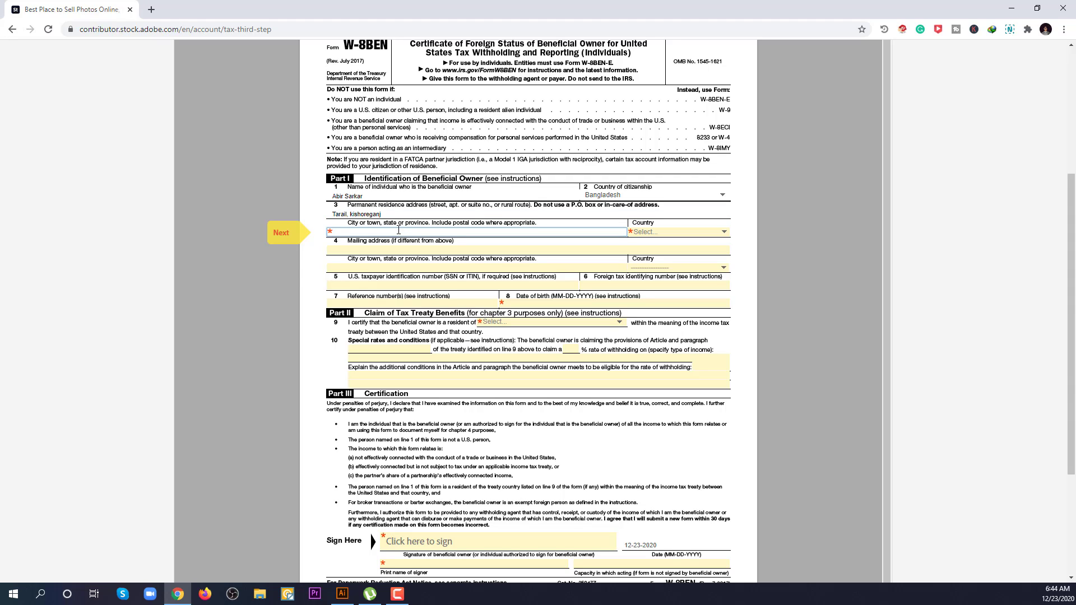
type("Dhaka")
Step: Set the permanent residence country to Bangladesh
left_click(657, 233)
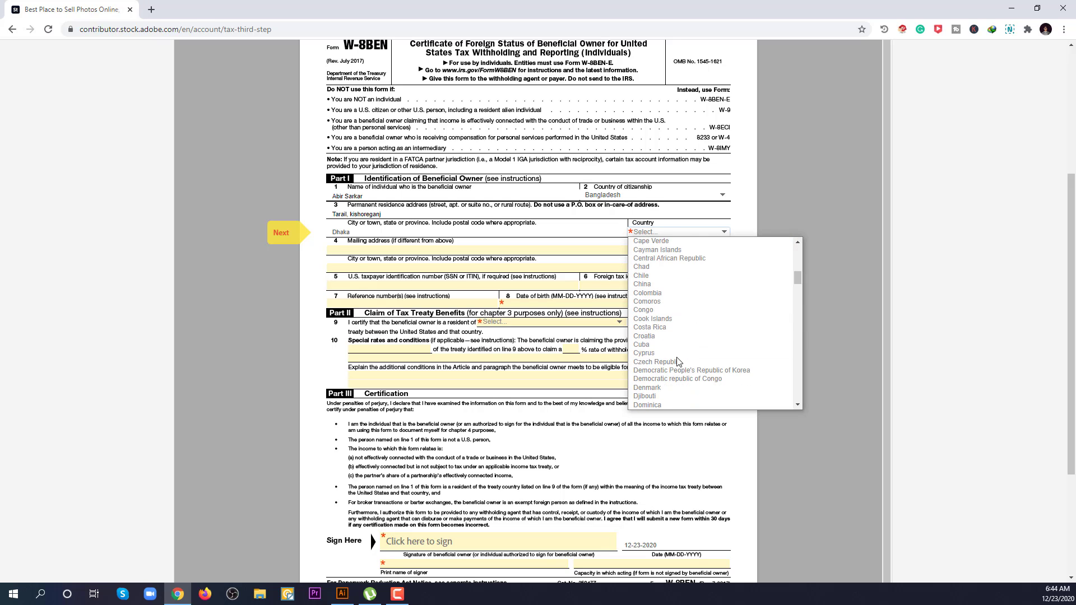
scroll(675, 358, "down", 15)
scroll(678, 361, "down", 15)
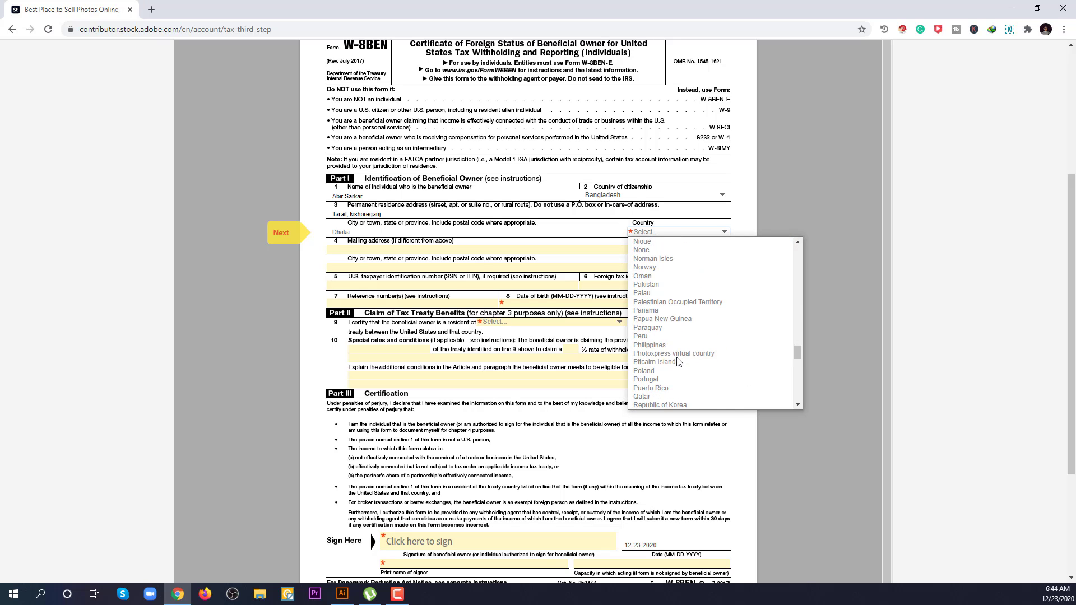
scroll(678, 361, "up", 20)
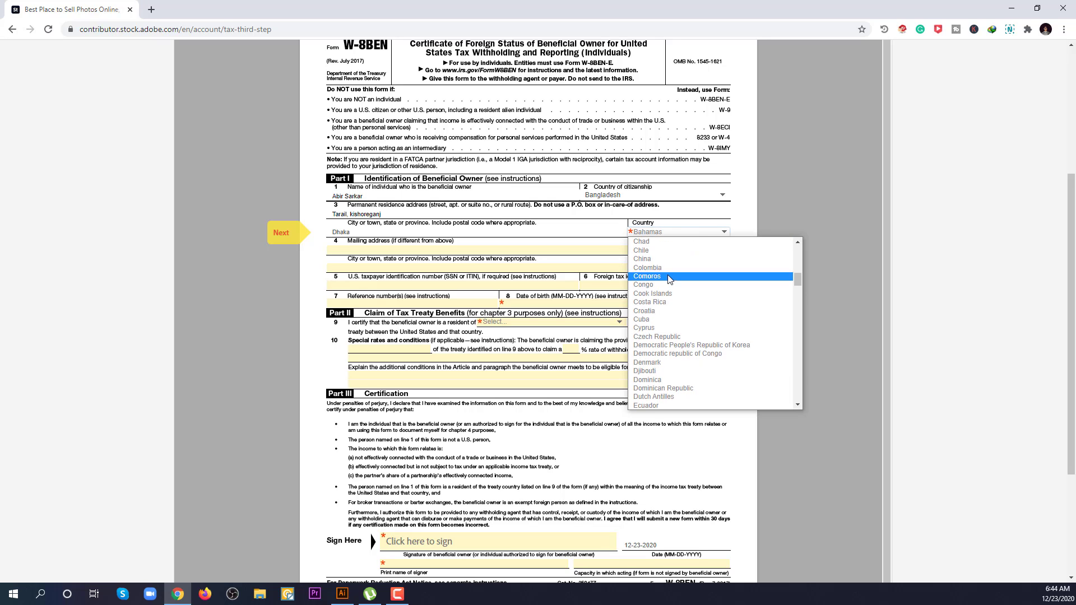
scroll(666, 288, "up", 5)
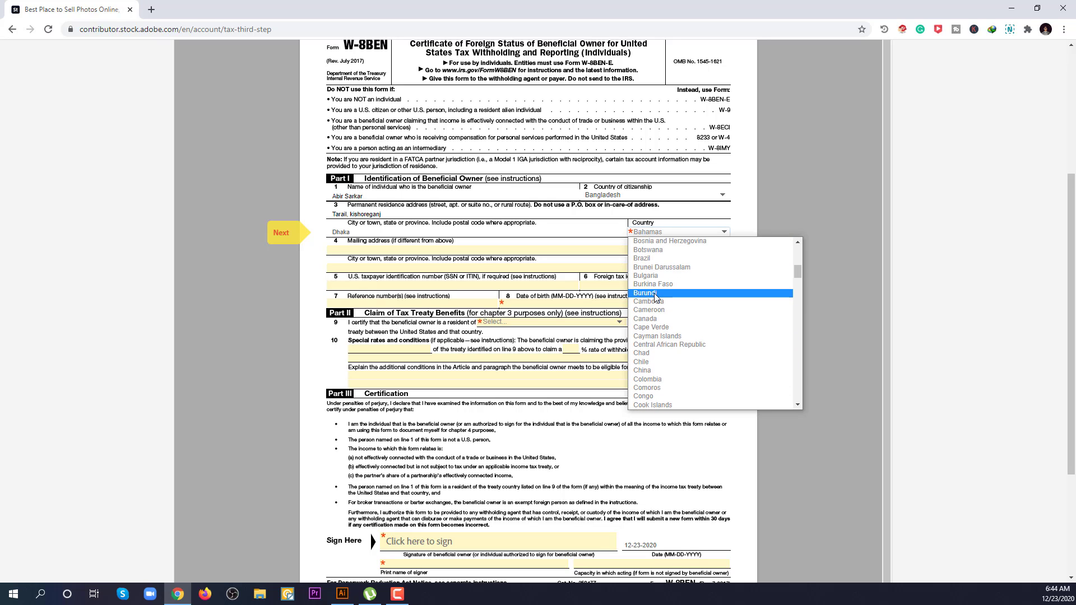
scroll(661, 313, "up", 1)
scroll(661, 313, "up", 3)
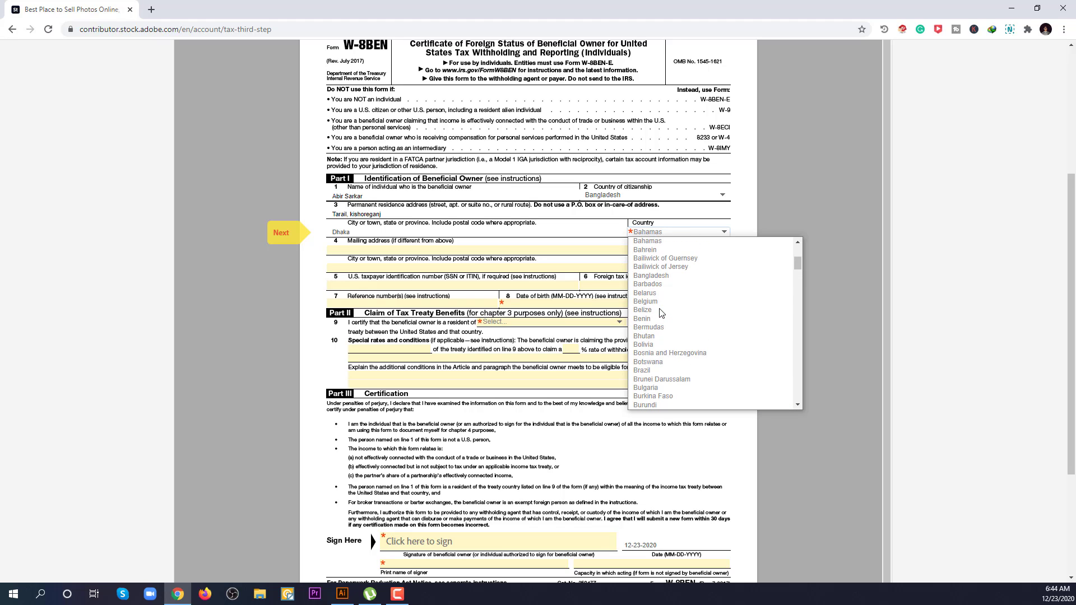
left_click(660, 279)
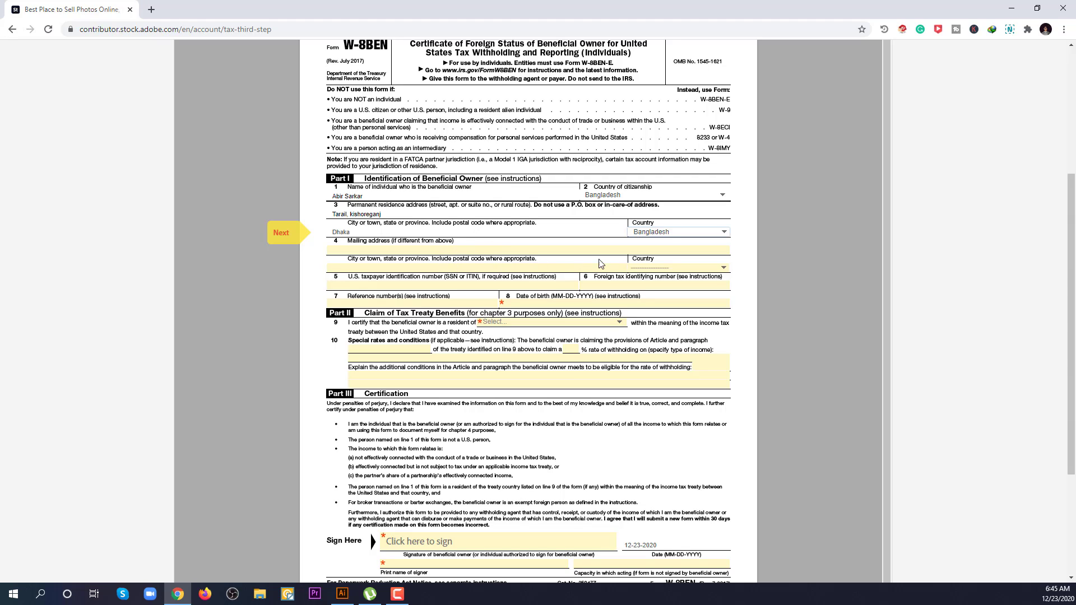
Step: Set the mailing address country to Bangladesh and fill in the date of birth field
left_click(659, 268)
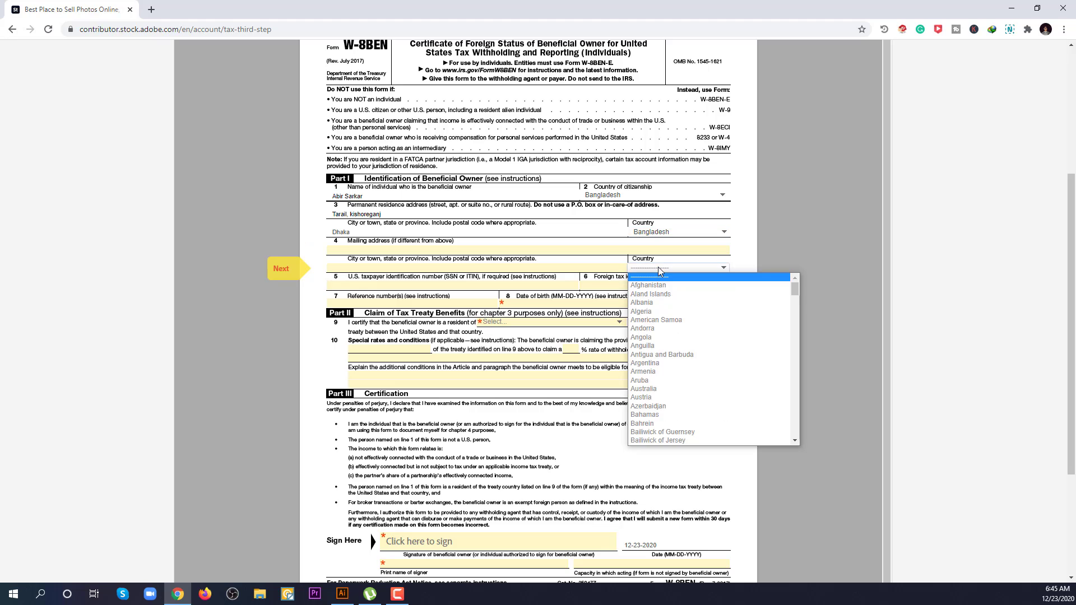
key("b")
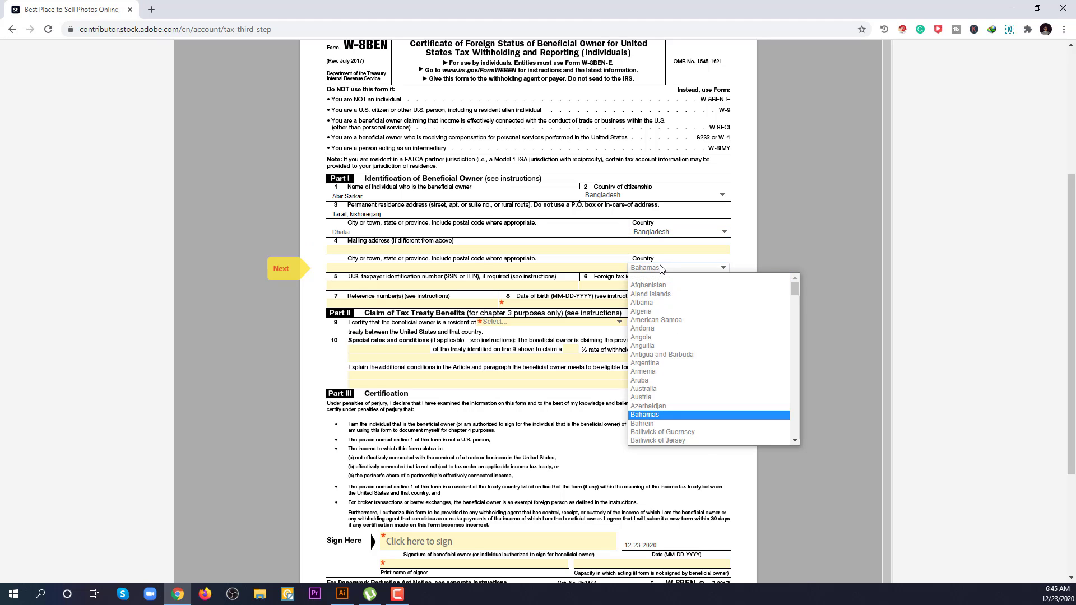
scroll(680, 373, "down", 2)
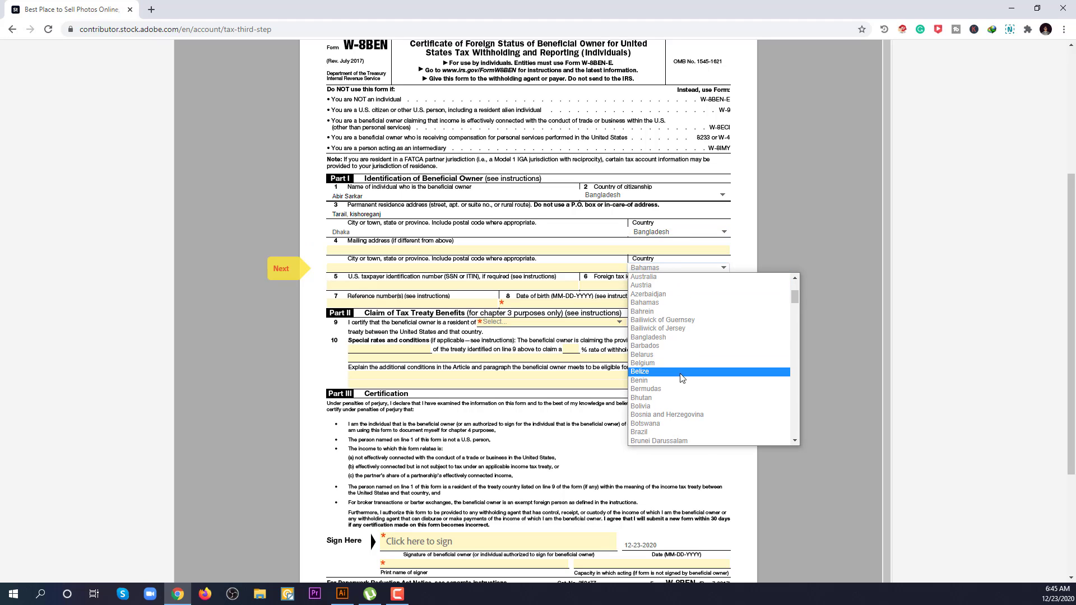
left_click(661, 337)
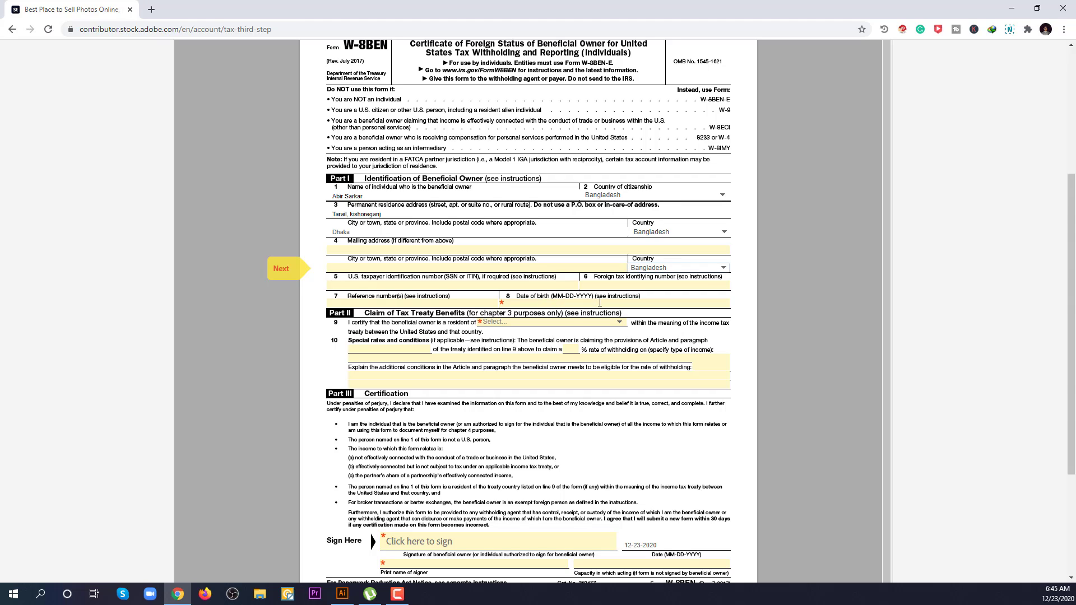
left_click(557, 303)
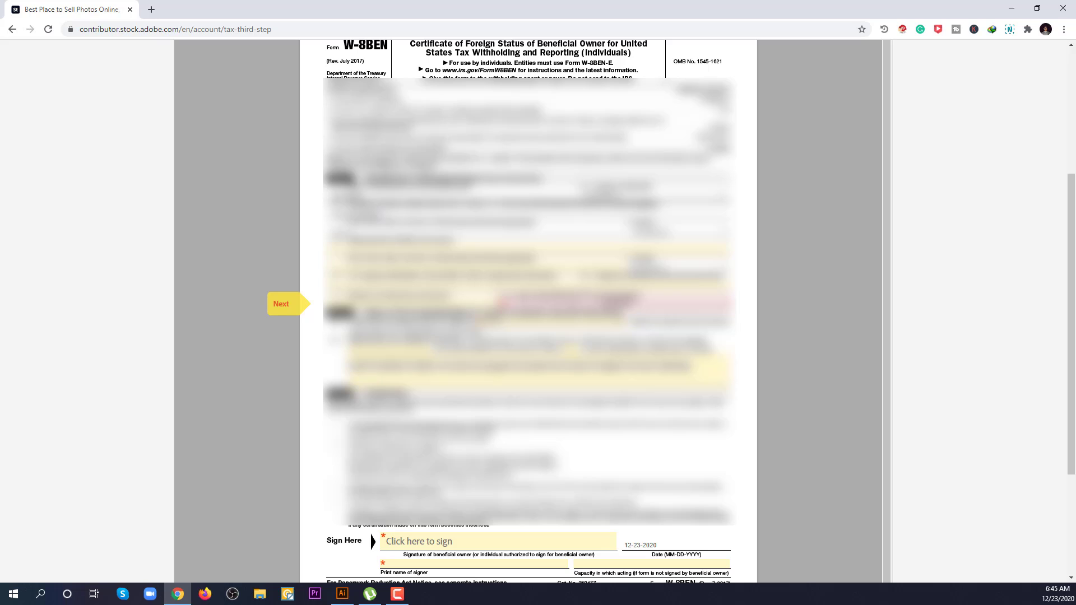
left_click(616, 303)
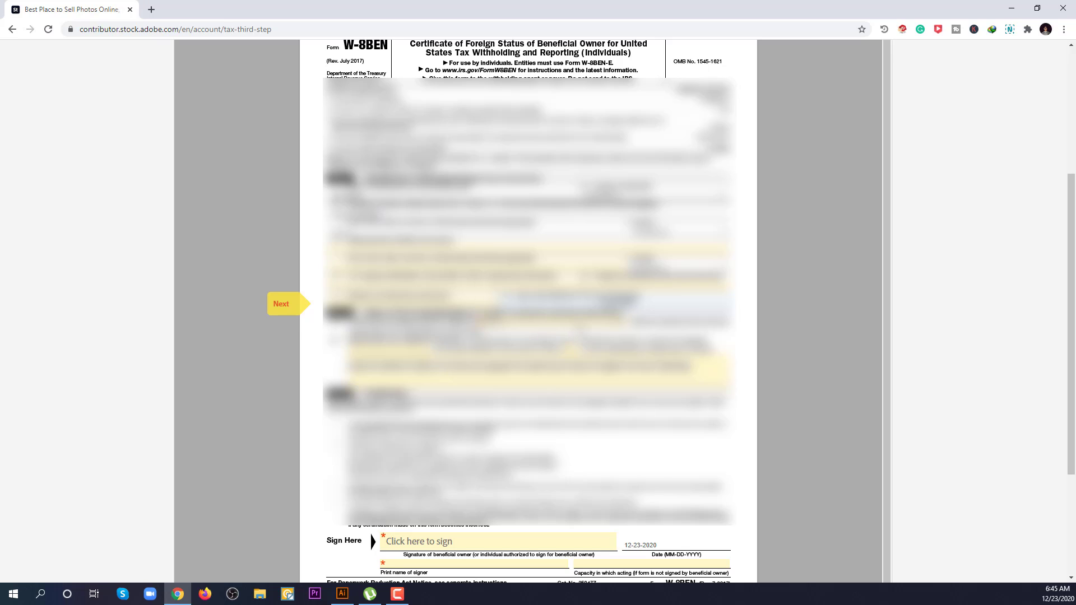
Step: Choose the treaty country on line 9 from the dropdown and move to the next field
left_click(579, 325)
key("b")
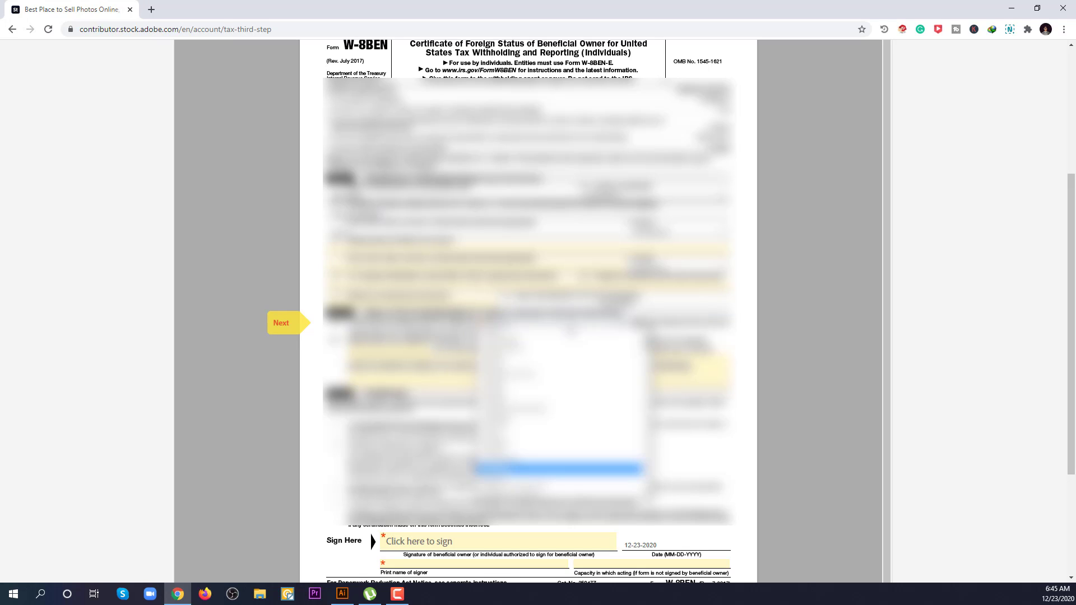
scroll(568, 332, "down", 1)
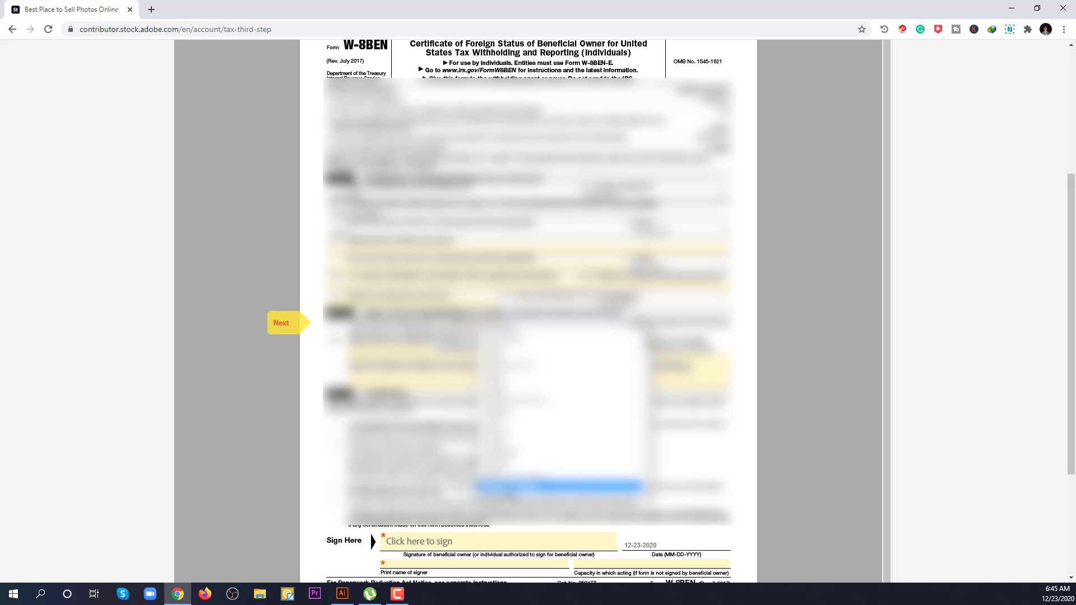
left_click(510, 497)
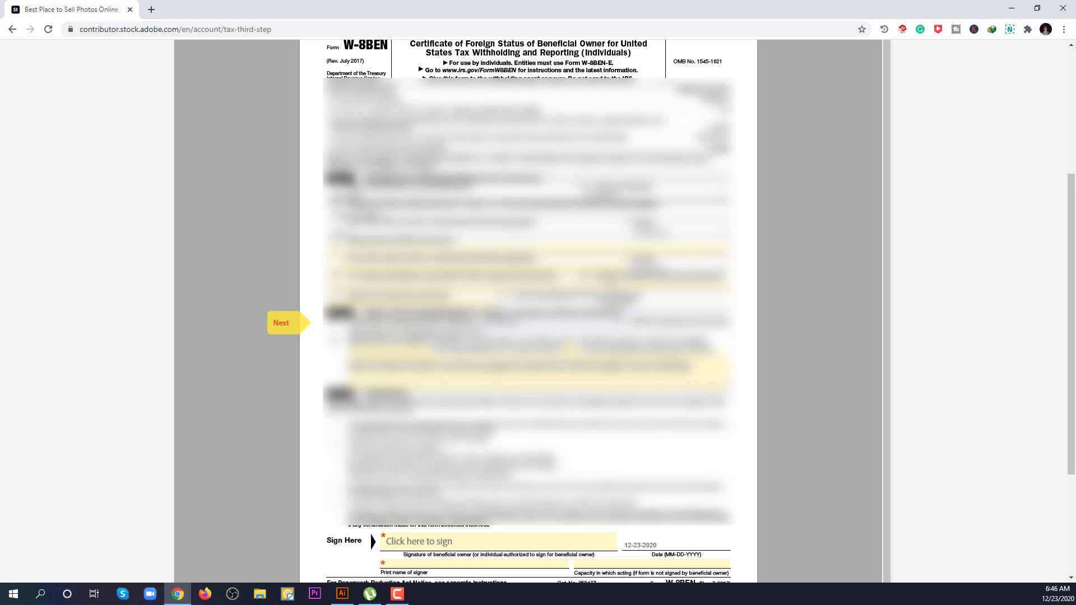
left_click(619, 286)
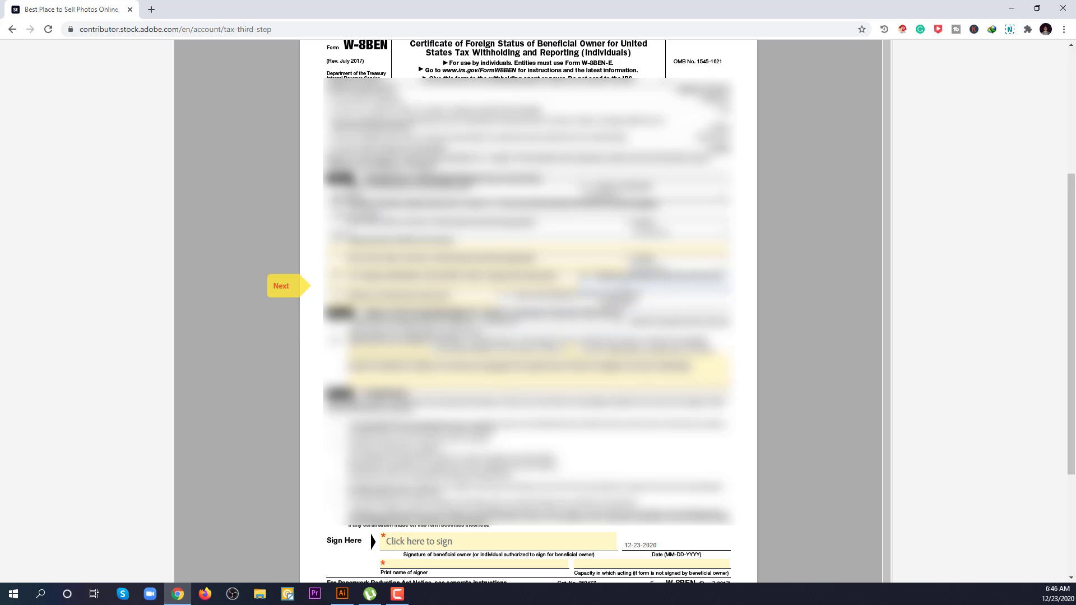
Step: Paste the TIN from the desktop TIN CERTIFICATE file into the form's identification field
left_click(1011, 8)
double_click(33, 17)
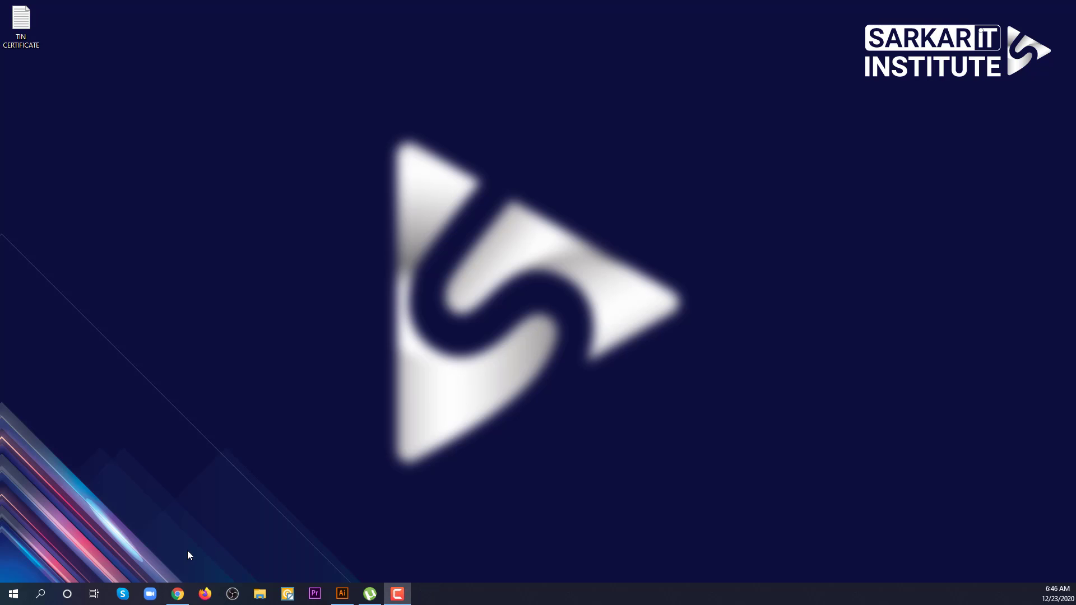
left_click(177, 593)
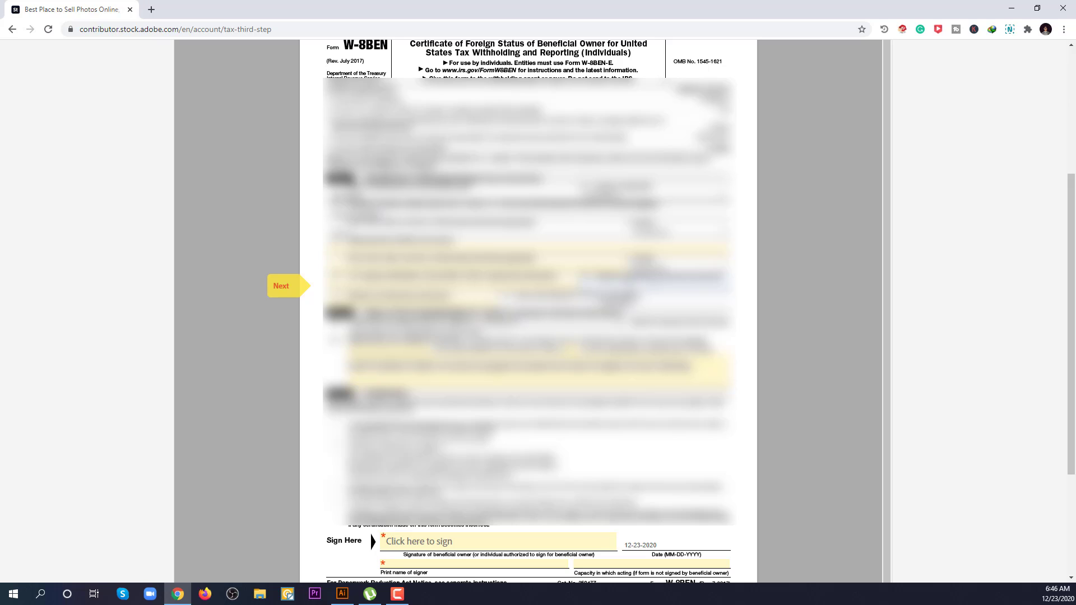
right_click(630, 284)
left_click(663, 371)
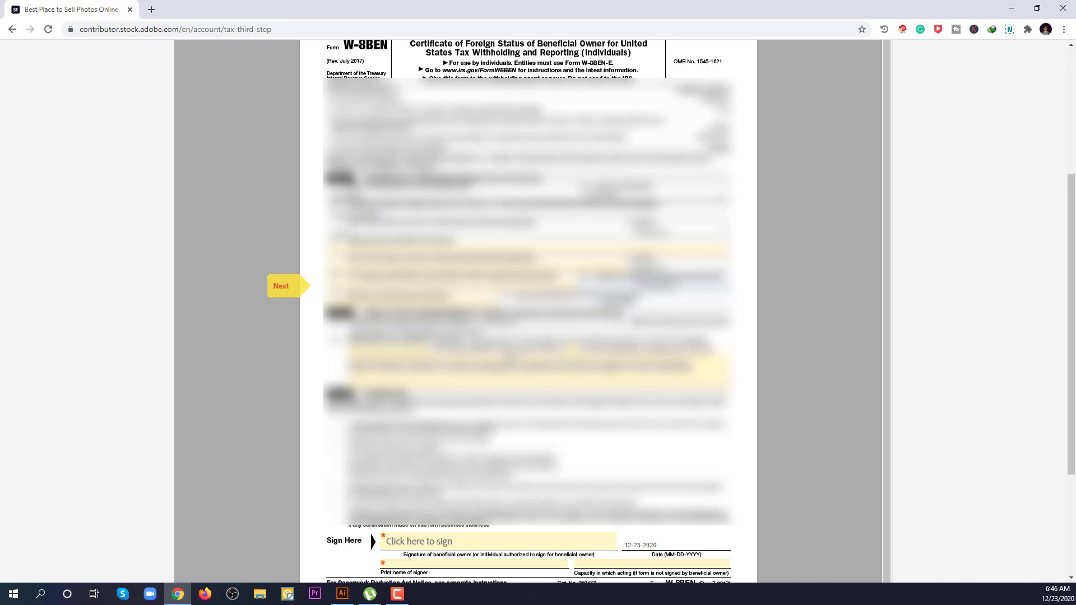
scroll(501, 311, "down", 1)
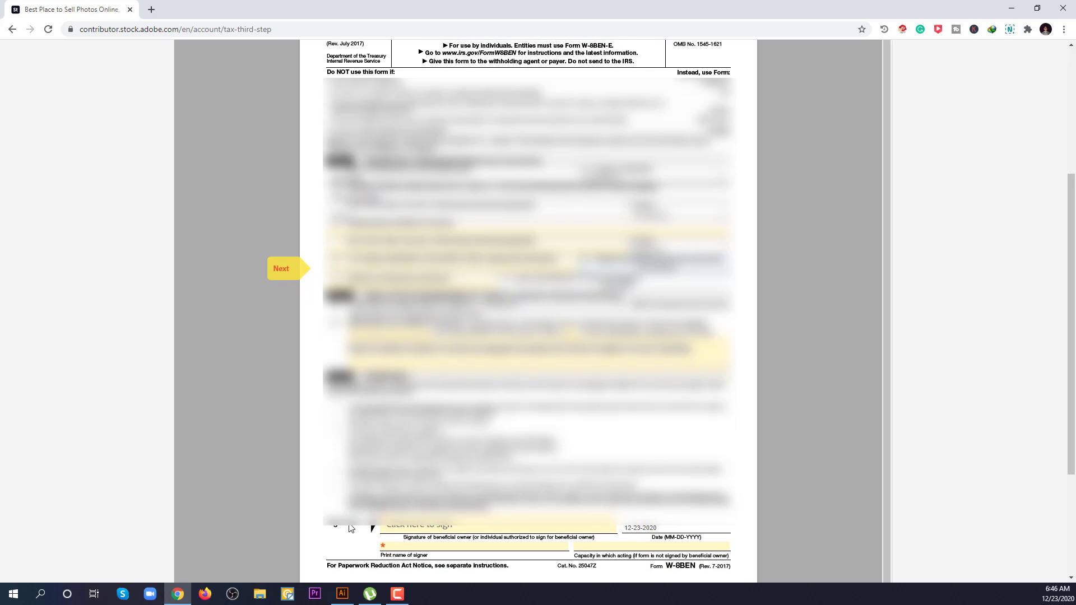
Step: Apply a typed signature with the signer's name to the W-8BEN signature line
left_click(412, 526)
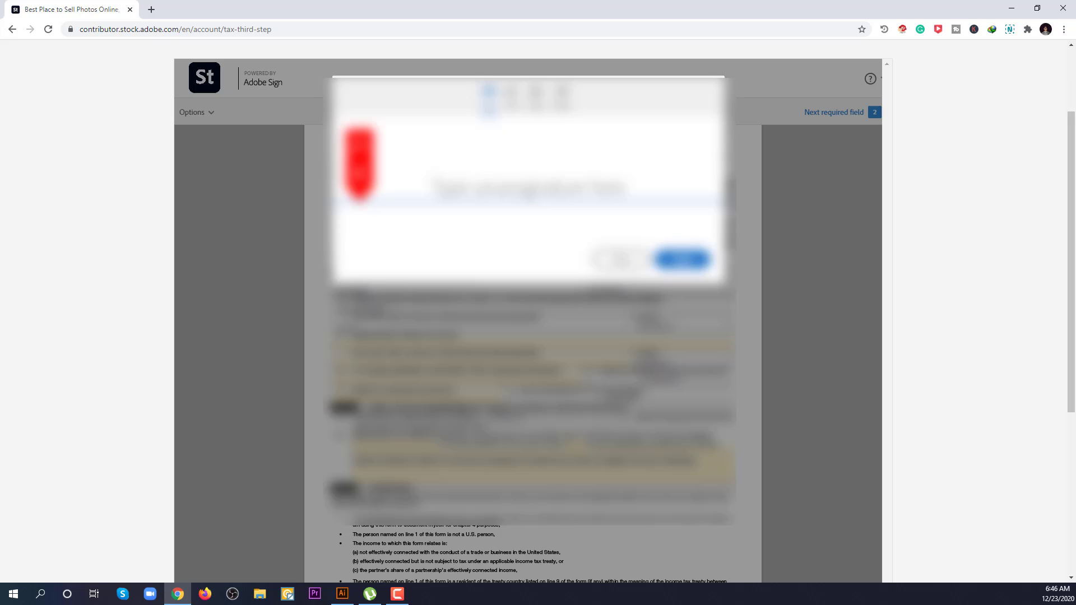
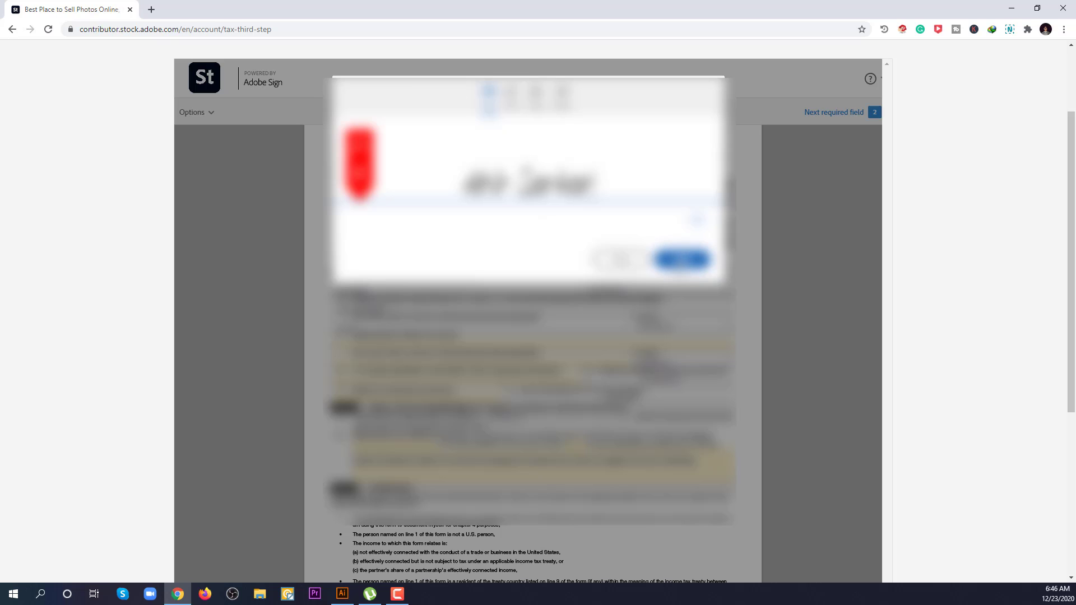
left_click(684, 262)
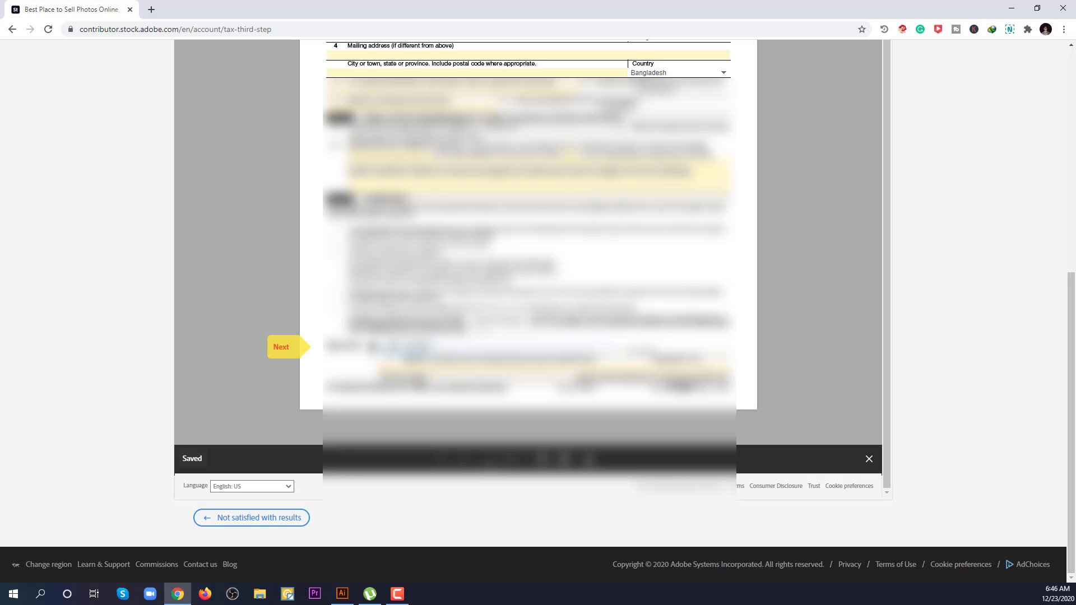
Step: Advance to the print-name field and submit the signed W-8BEN with Click to Sign
left_click(476, 371)
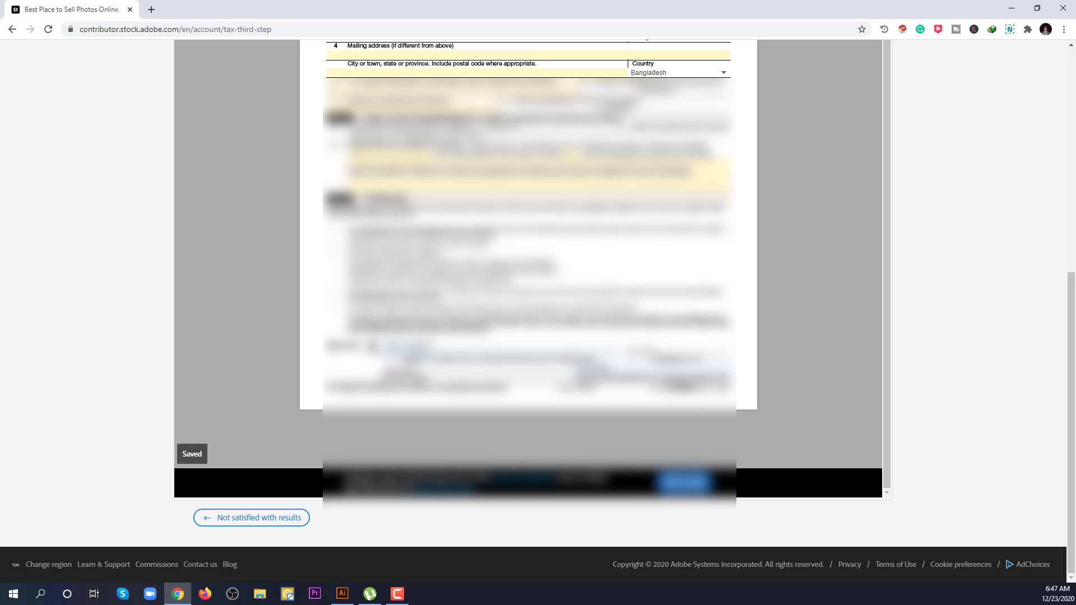
left_click(691, 487)
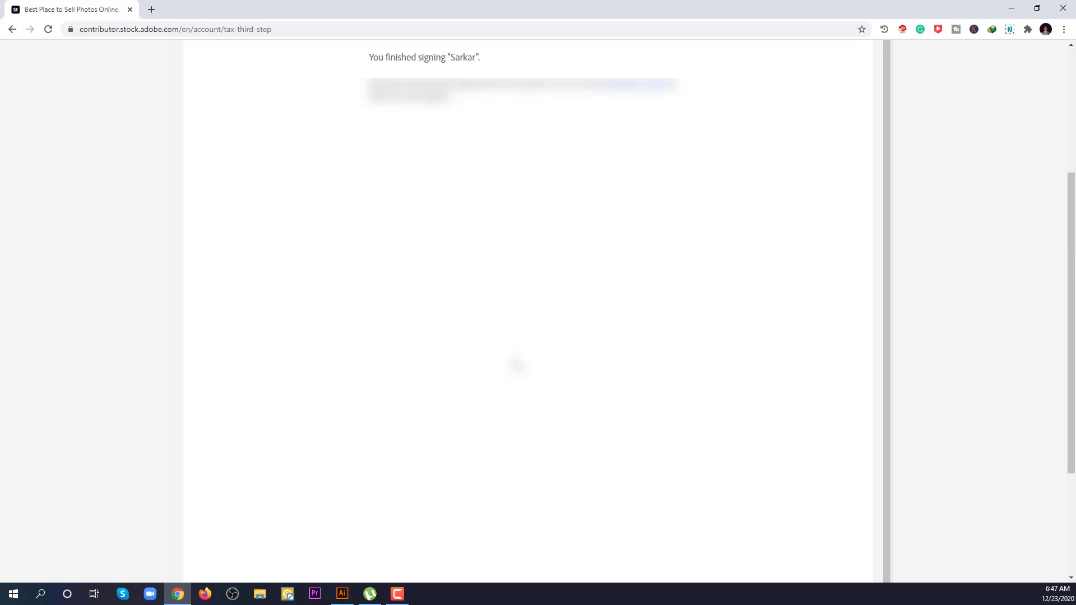
Step: Scroll to the top and follow the Adobe Sign logo to the account sign-in page
scroll(513, 366, "up", 1)
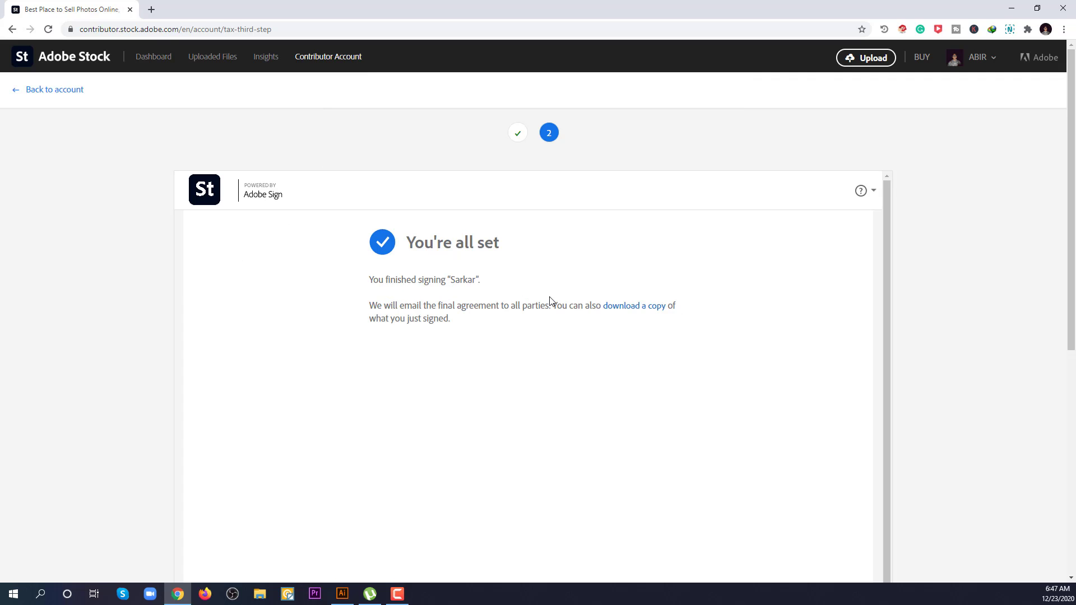
left_click(273, 200)
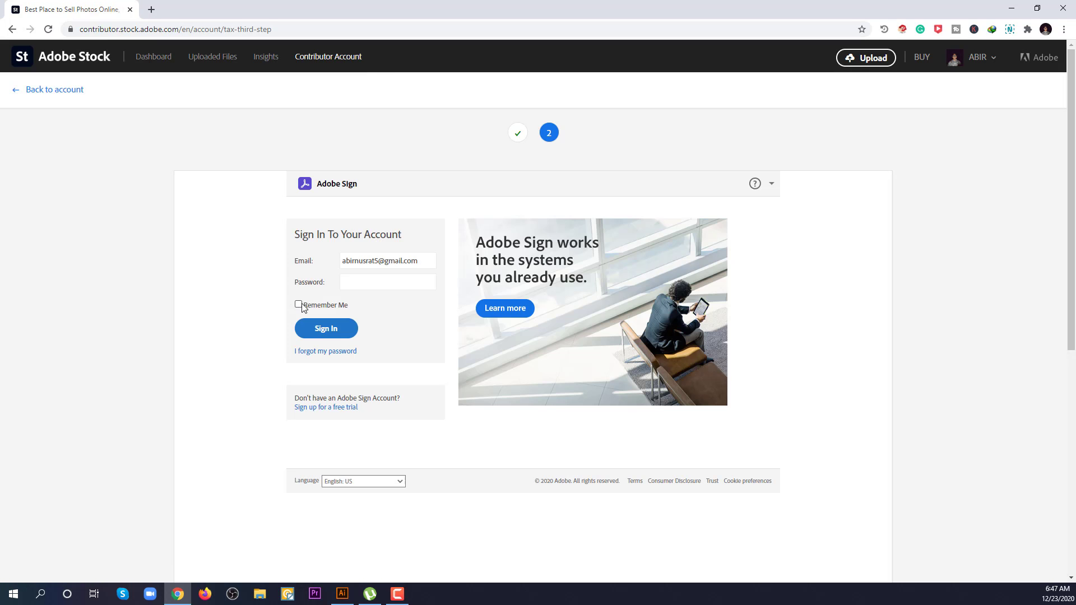
Step: Sign in to Adobe Sign with the account password, with Remember Me ticked
left_click(299, 305)
left_click(370, 279)
type("••••••••")
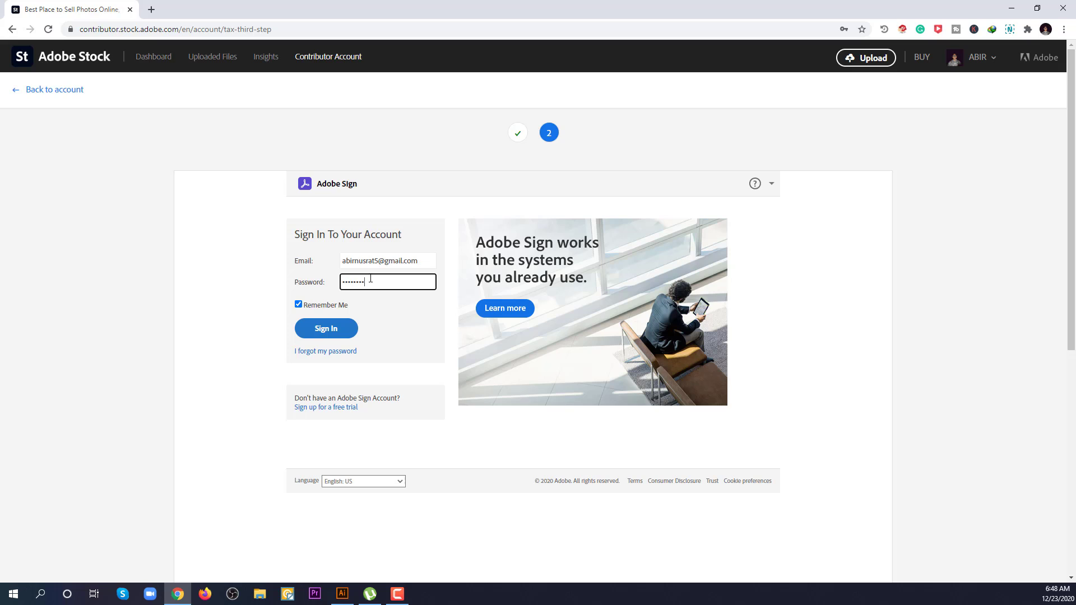
left_click(334, 329)
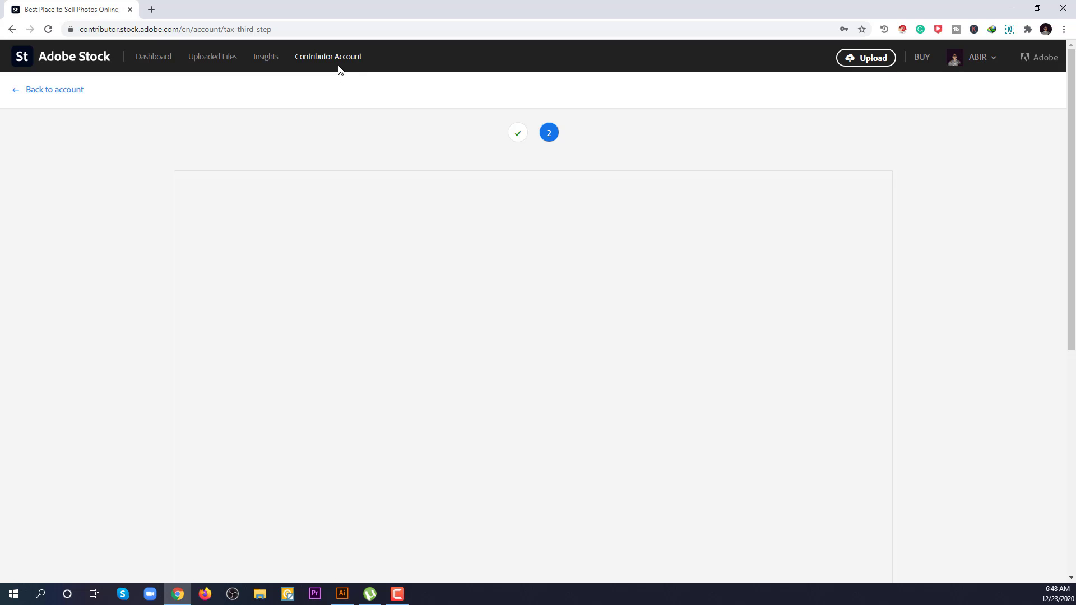
Step: Go back to the account page and confirm Tax Information lists W-8BEN as Validated, no expiration date
left_click(51, 94)
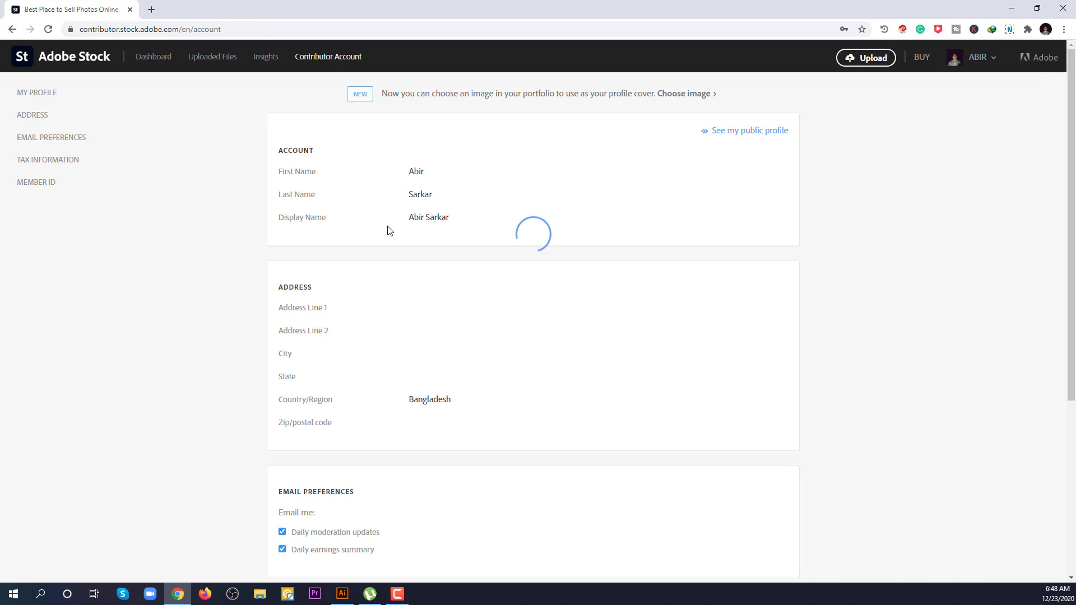
scroll(472, 244, "down", 4)
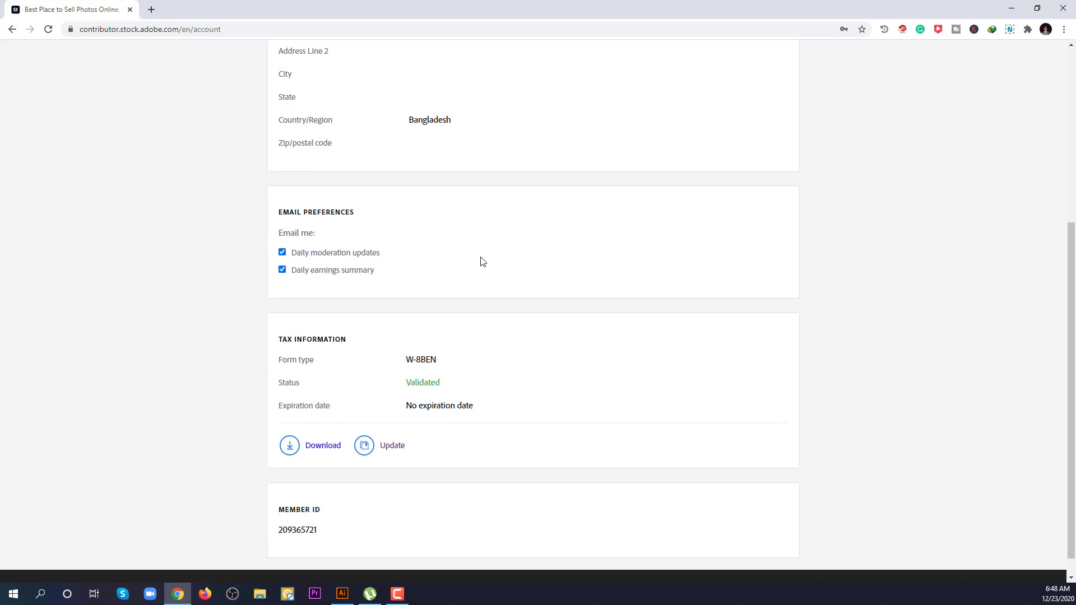
scroll(481, 260, "up", 5)
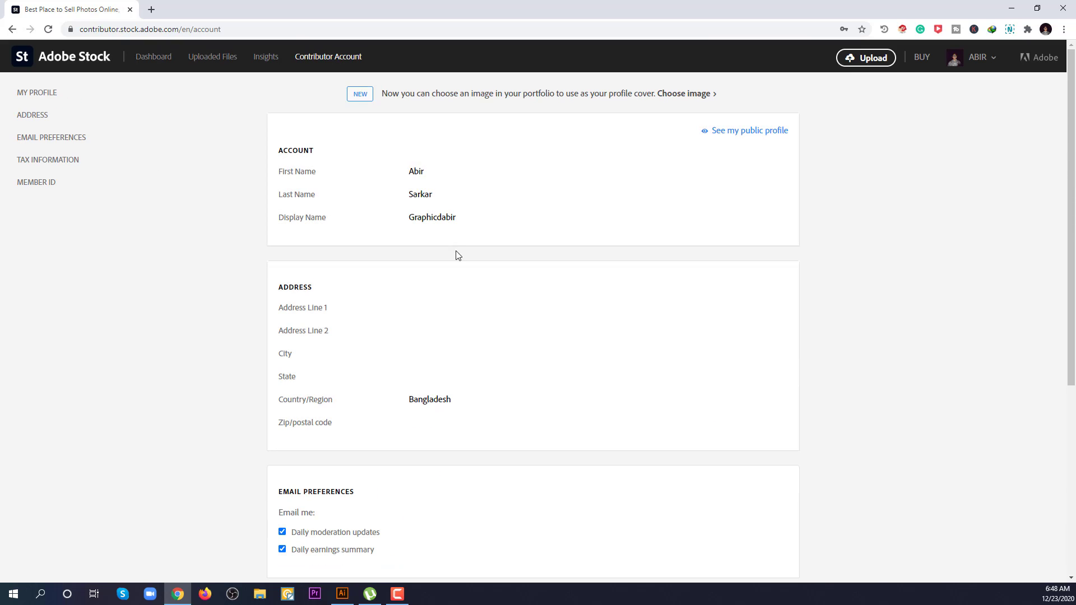
scroll(448, 255, "down", 4)
scroll(424, 256, "down", 2)
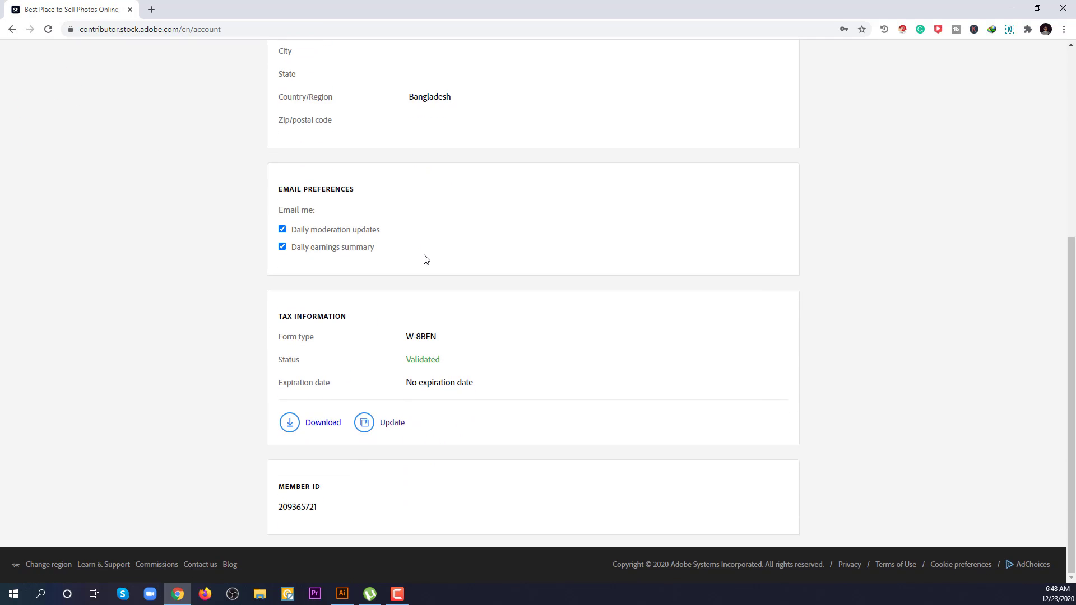
scroll(424, 256, "up", 5)
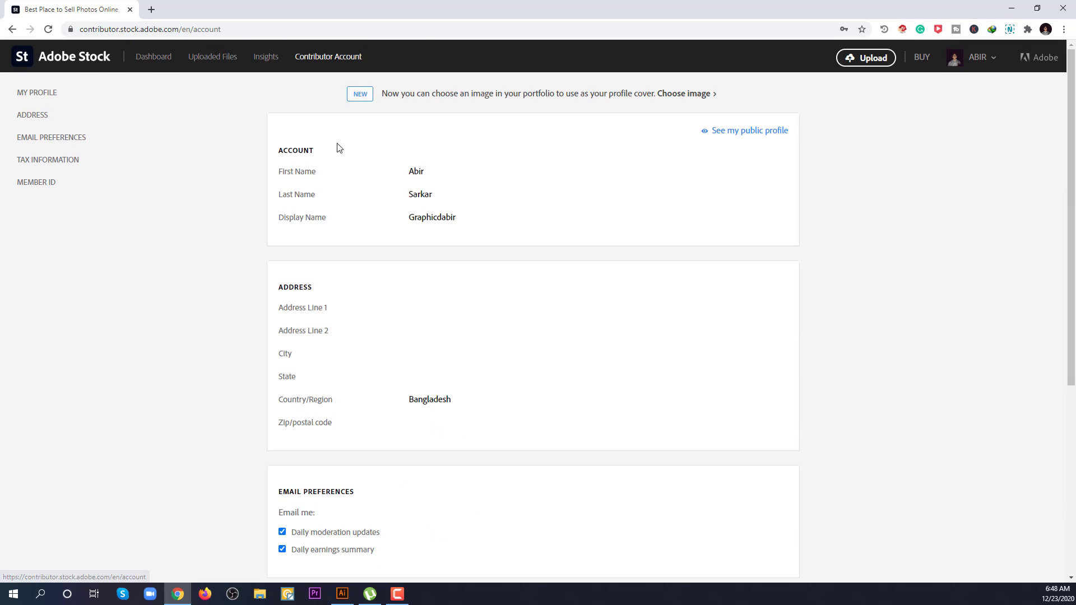
scroll(377, 293, "down", 5)
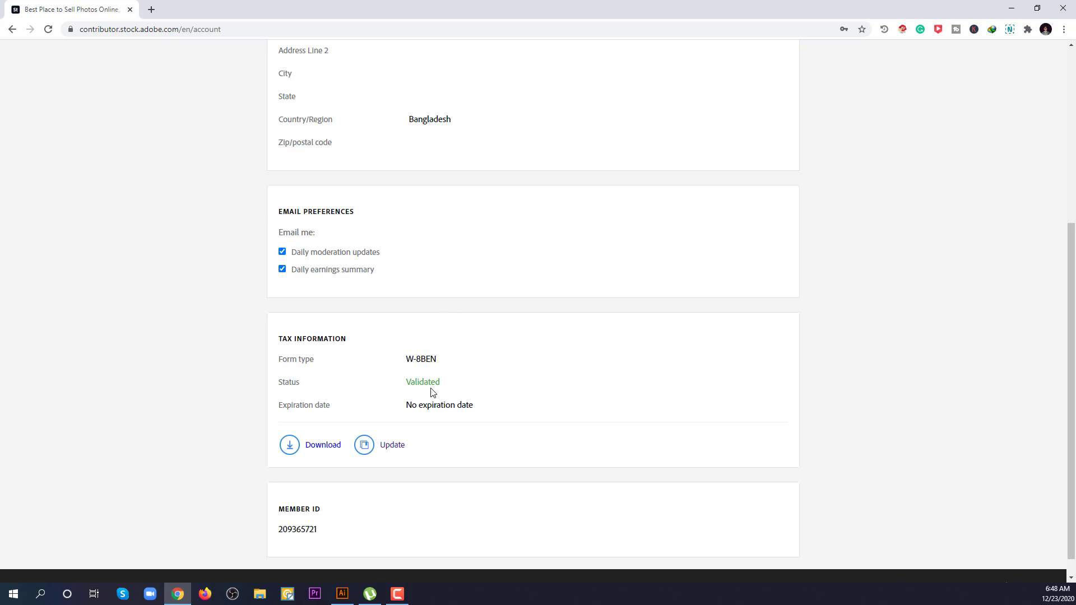
scroll(434, 391, "up", 5)
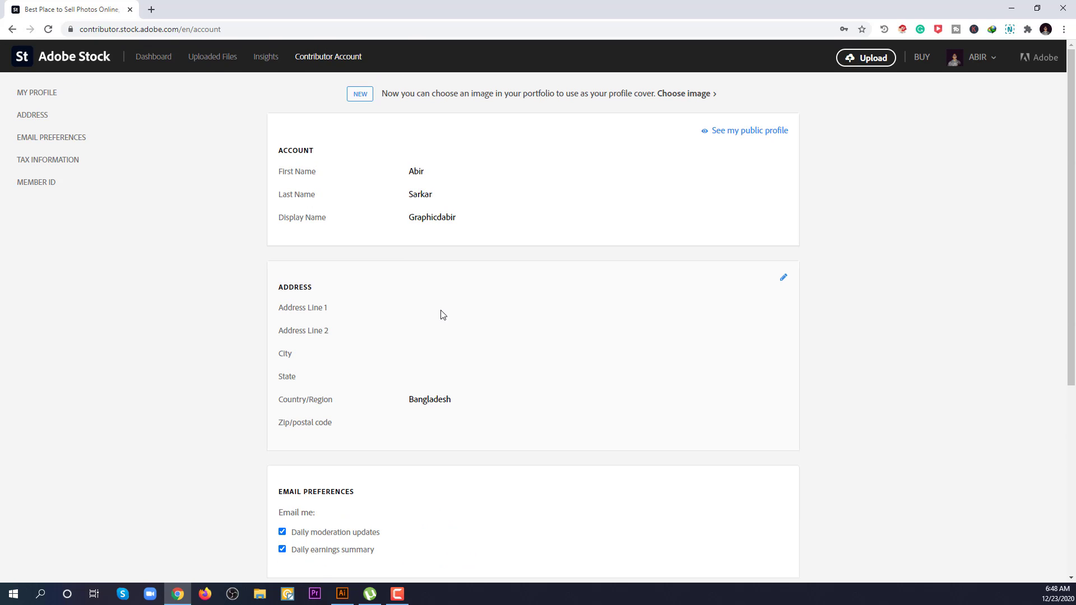